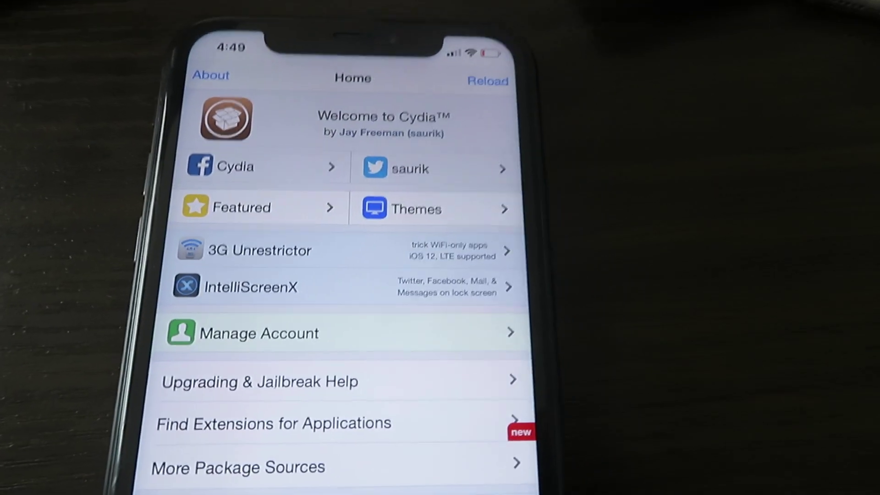
{"action": "scroll", "coordinate": [281, 343], "scroll_direction": "down", "scroll_amount": 5}
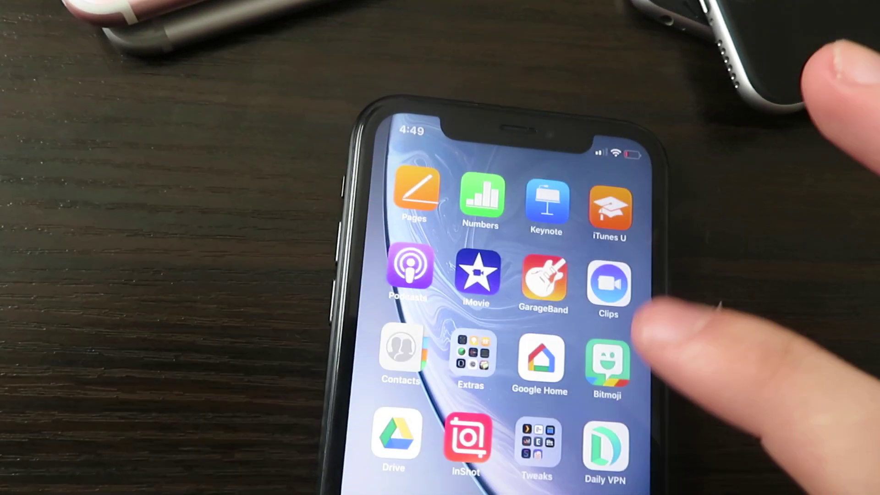
Swipe to the last Home Screen page and launch Cydia.
{"action": "left_click_drag", "start_coordinate": [618, 309], "coordinate": [426, 310]}
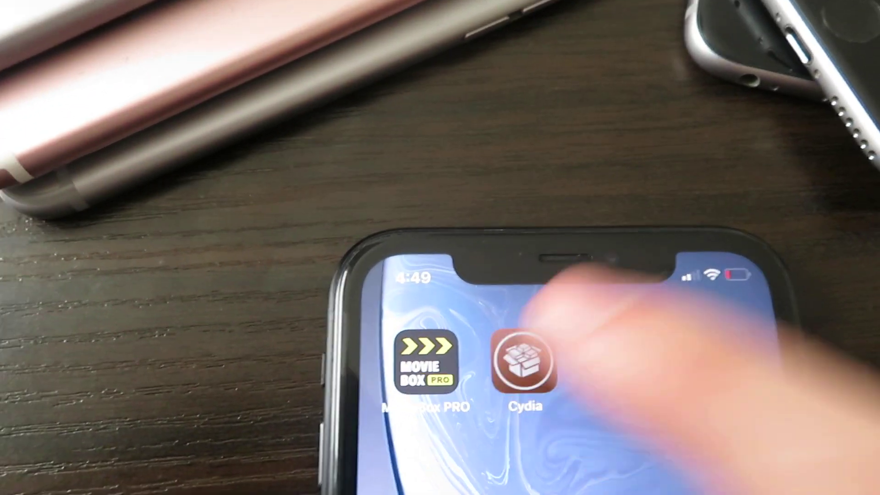
{"action": "left_click", "coordinate": [503, 345]}
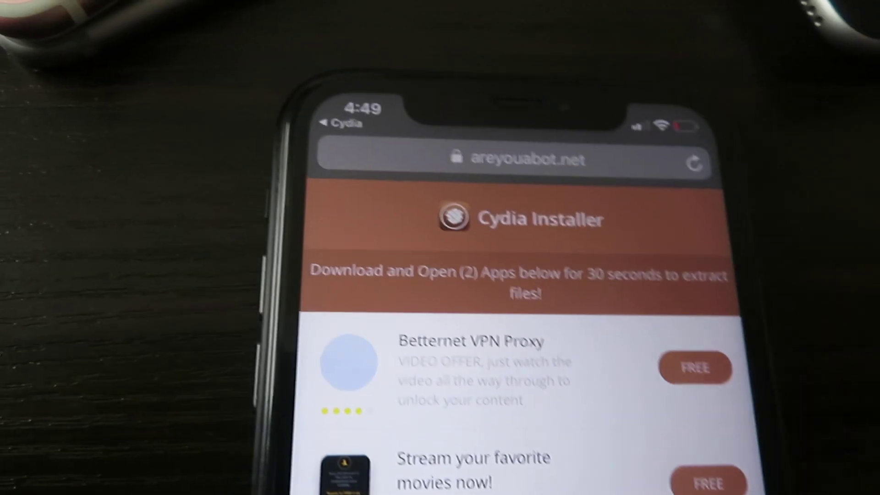
Start the FREE Betternet VPN Proxy offer on the Cydia Installer page.
{"action": "left_click", "coordinate": [628, 294]}
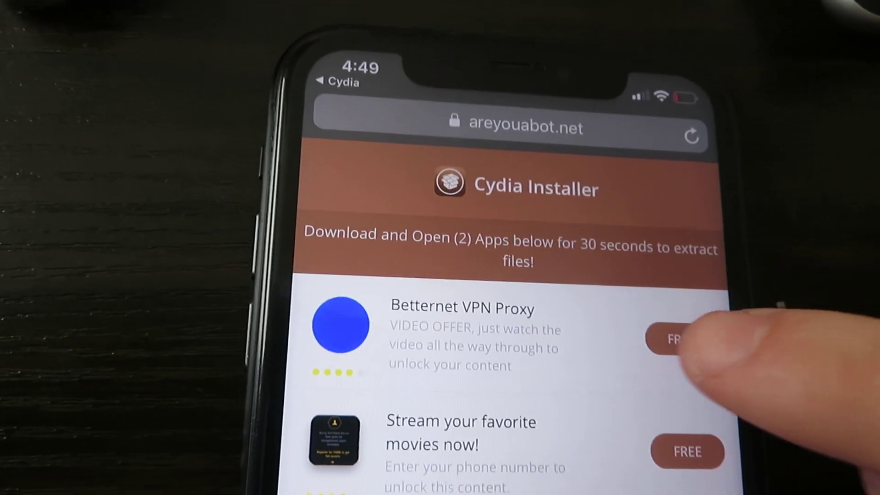